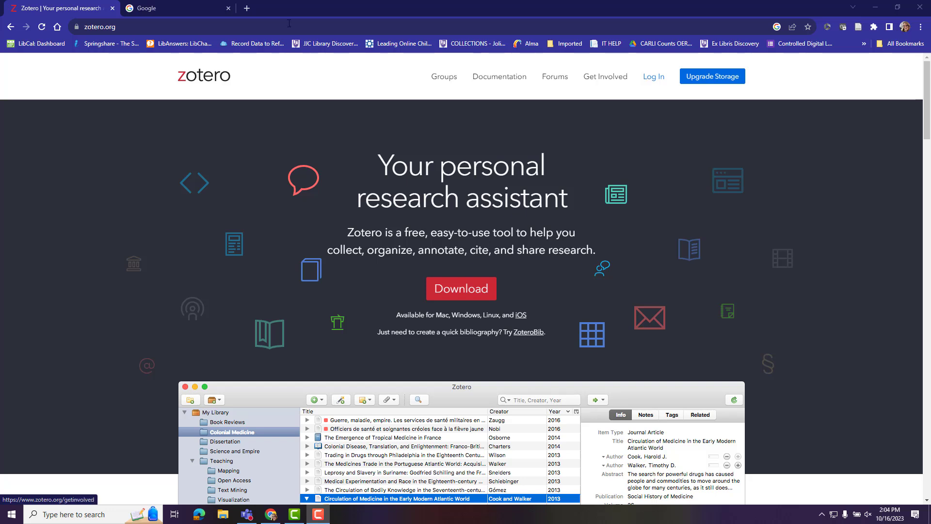
Step: View Zotero's login page and free account registration form, and return to the Zotero home page
click(653, 78)
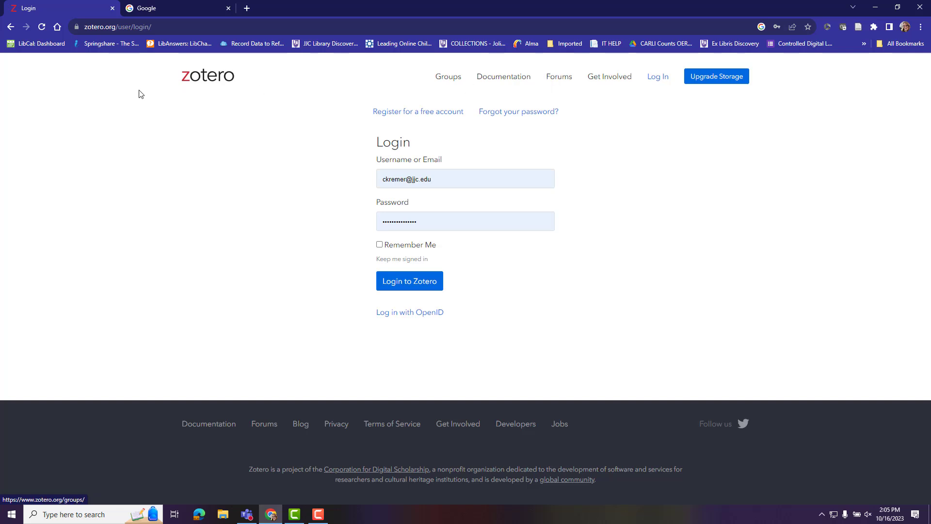
key(F9)
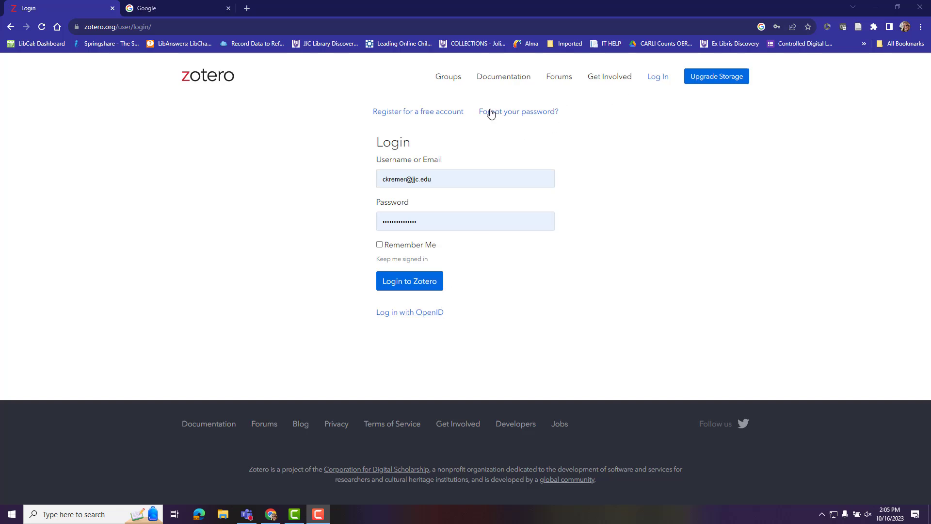
click(421, 112)
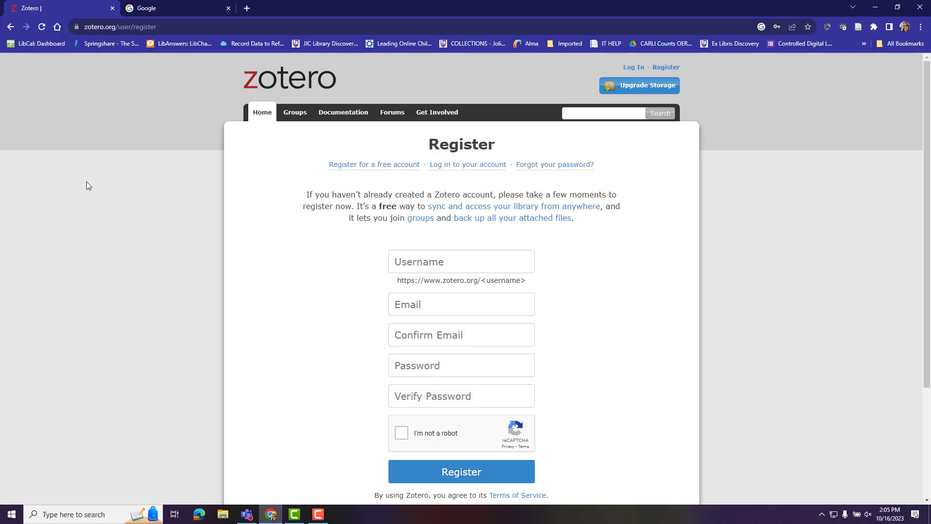
click(11, 27)
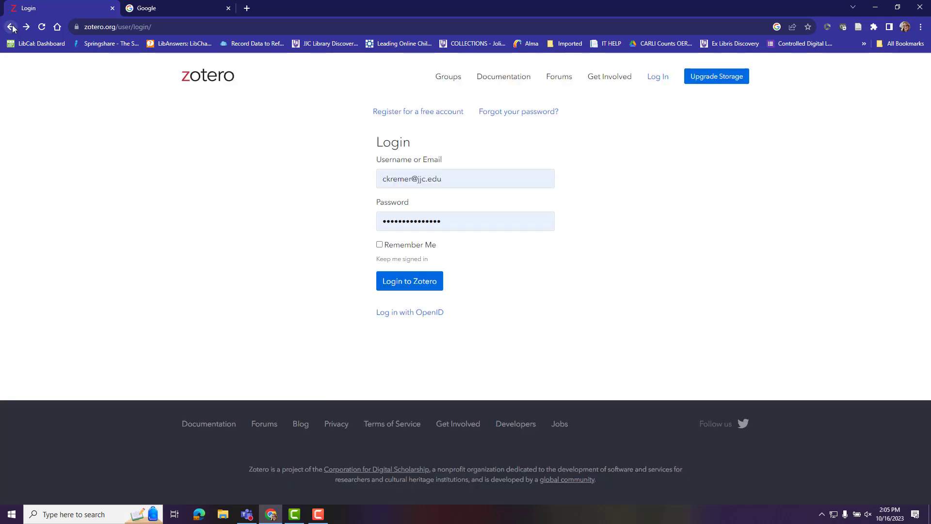
click(10, 27)
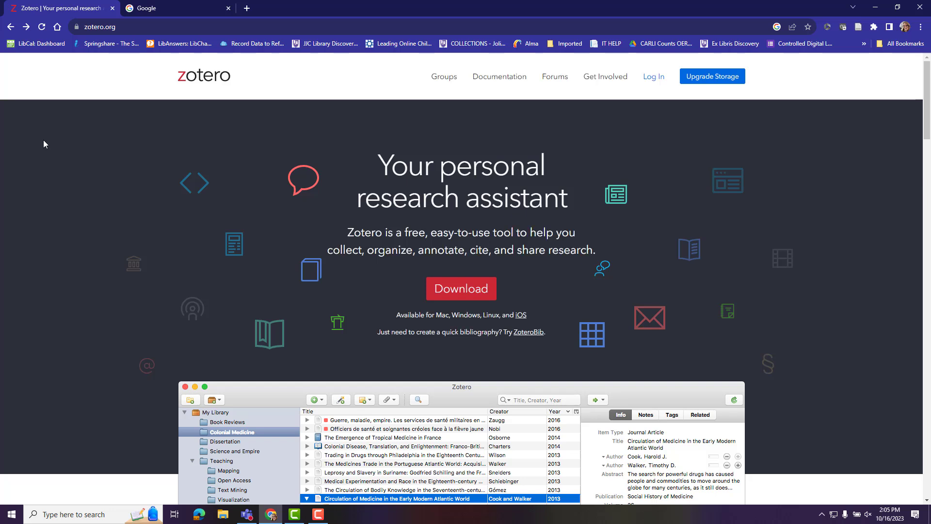
Step: Download Zotero 6 for Windows and install it with the Standard setup type, launching it at the end
click(460, 291)
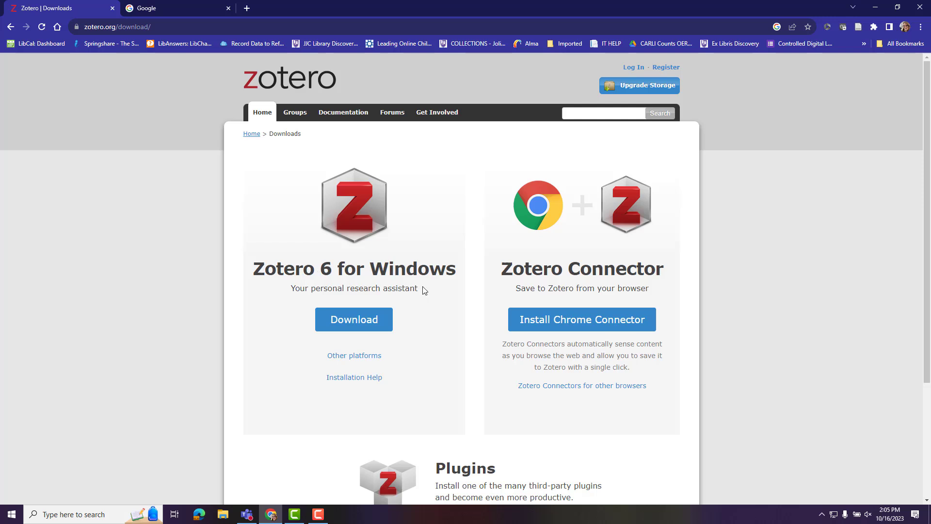
click(366, 321)
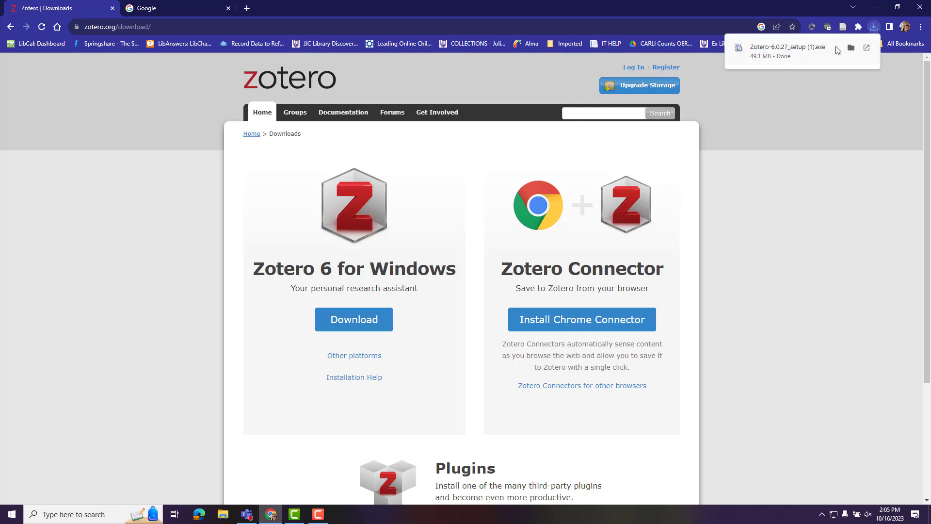
click(803, 47)
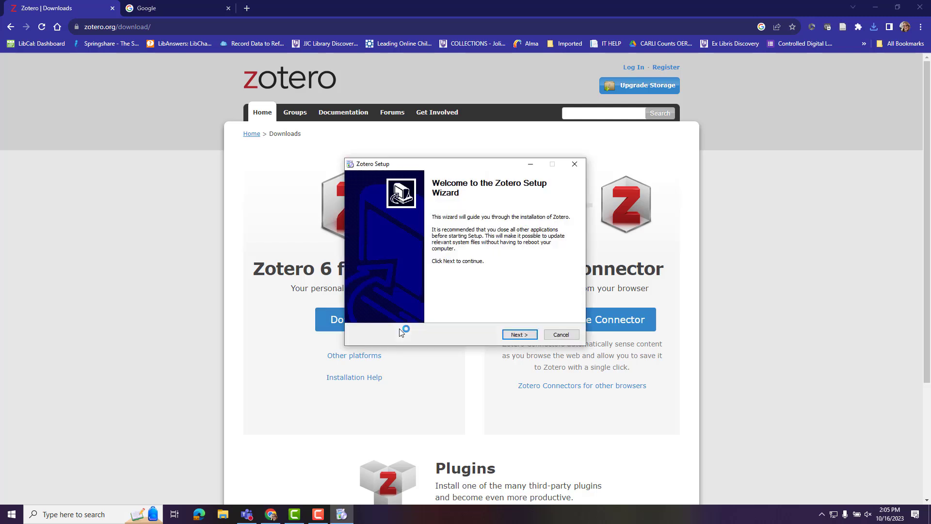
click(517, 336)
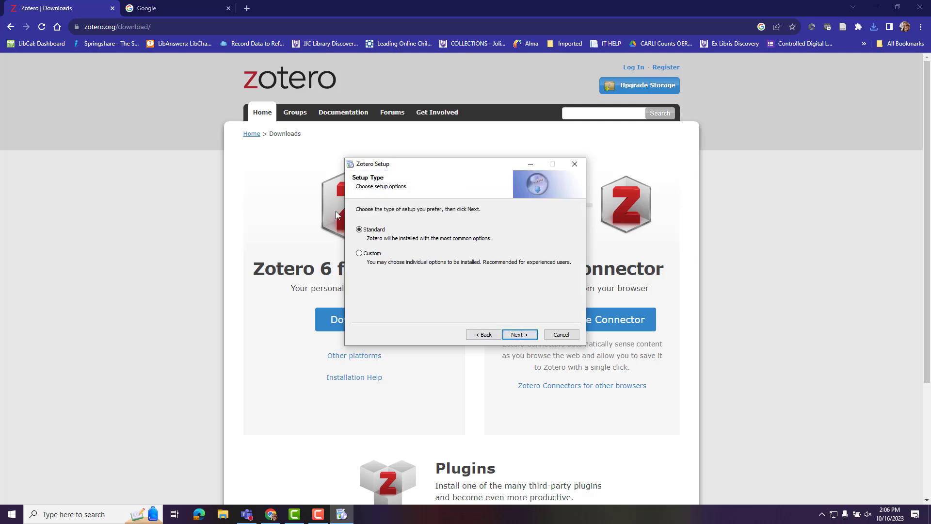
click(517, 334)
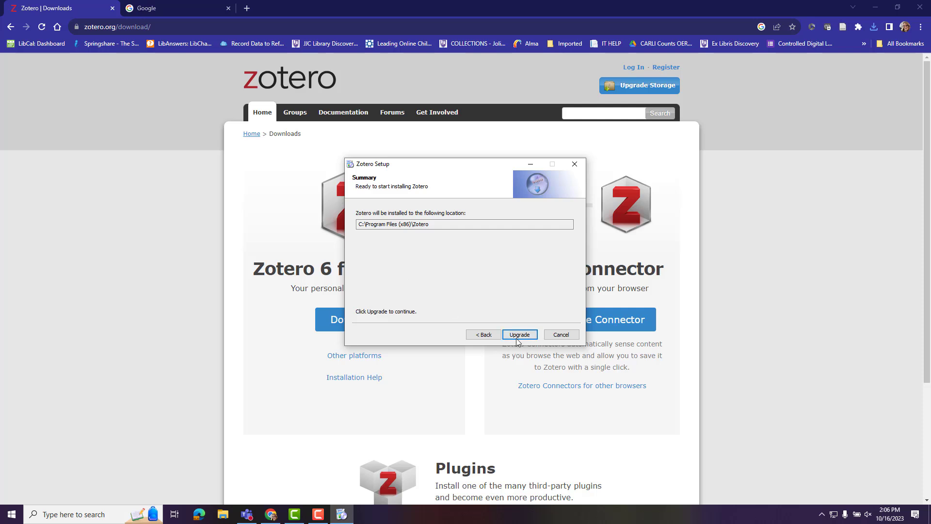
click(517, 336)
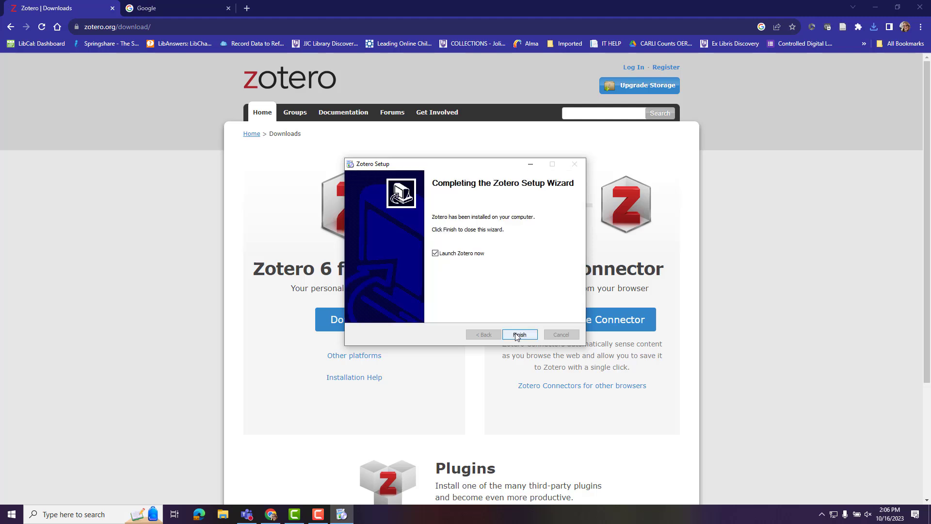
click(516, 340)
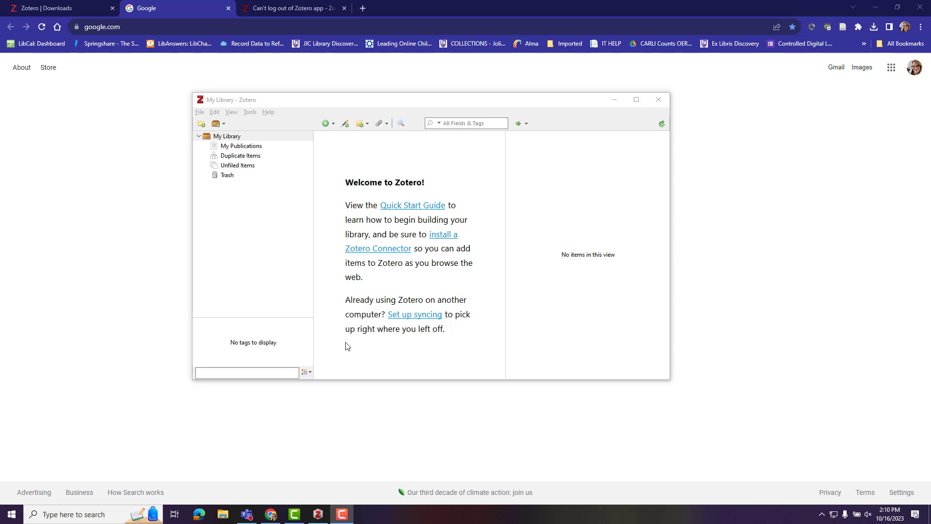
Step: Set up data syncing with the Zotero account and accept the automatic and full-text sync settings
click(415, 315)
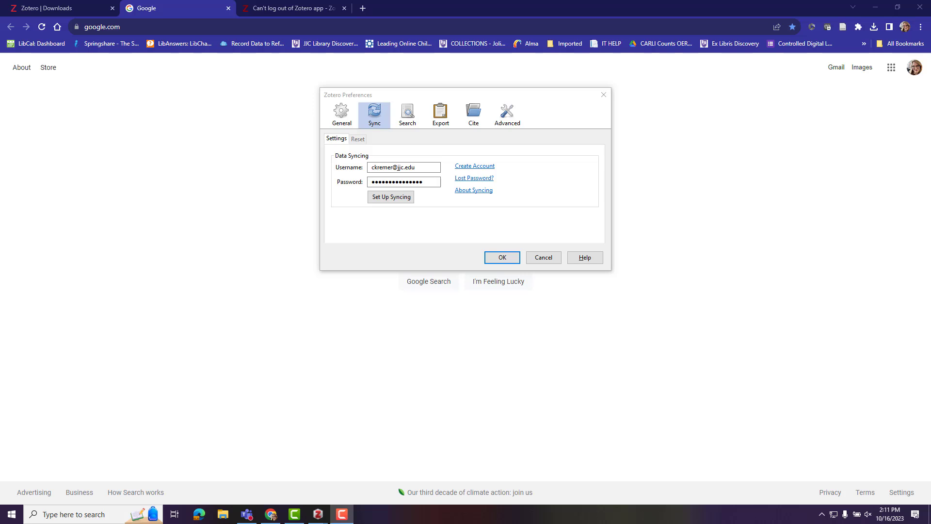
click(396, 200)
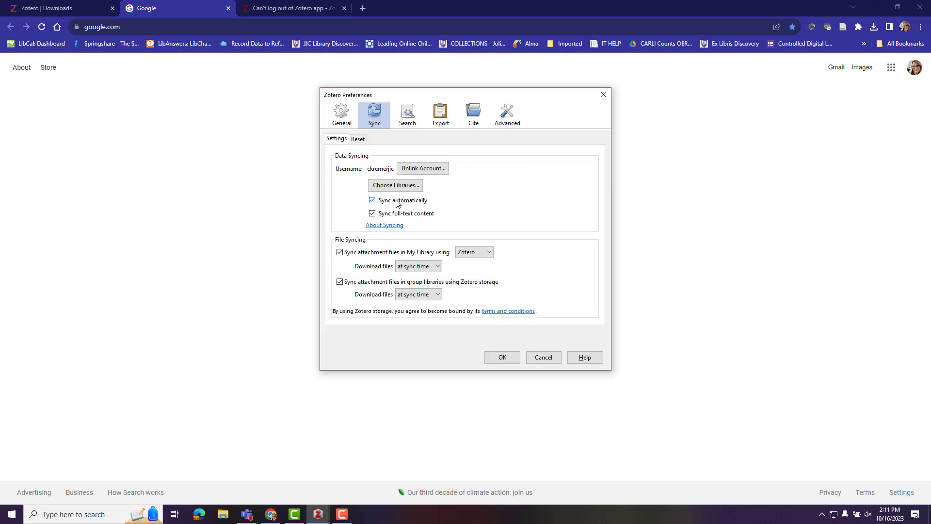
click(502, 357)
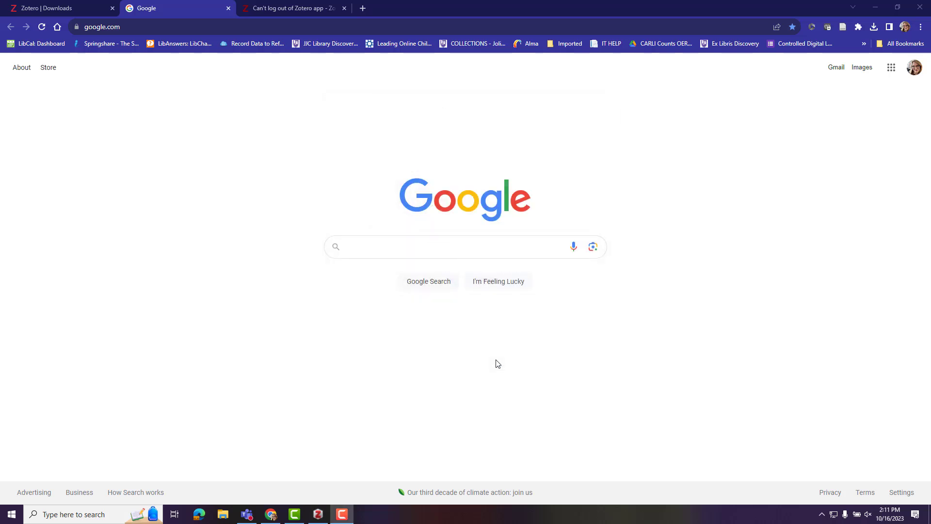
Step: Switch to the Zotero desktop app and sync its library with zotero.org
click(316, 513)
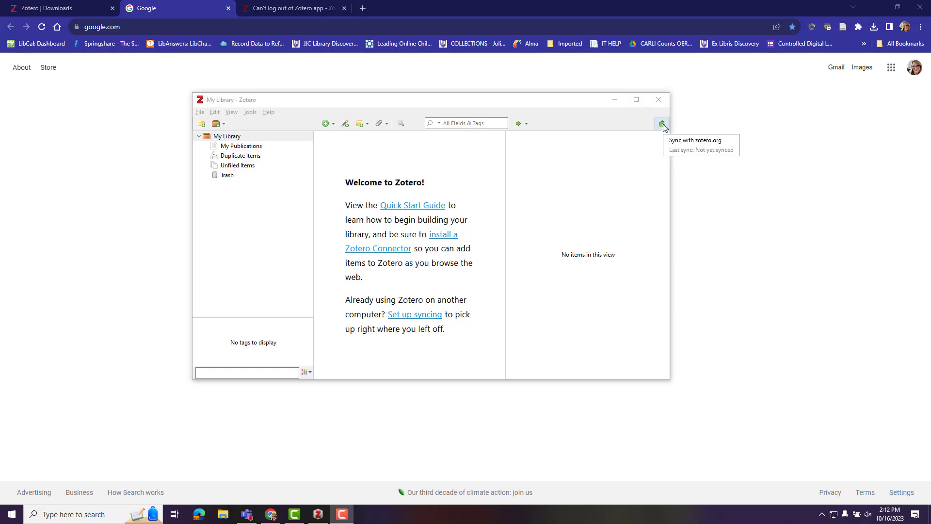
click(662, 125)
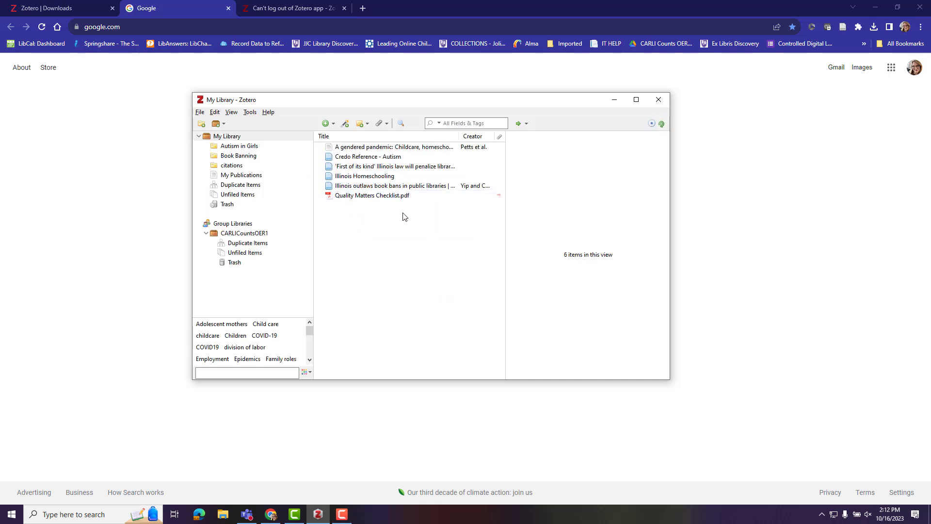
click(414, 244)
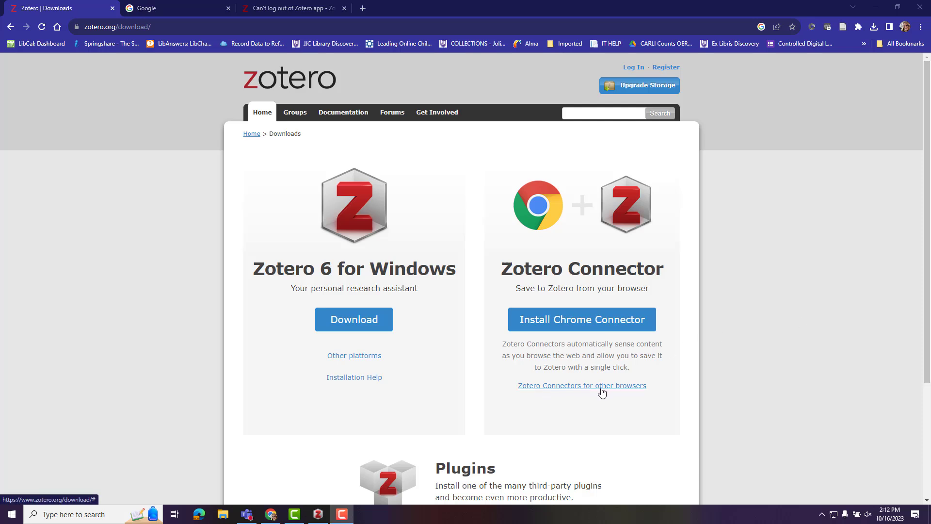
Step: Install the Zotero Connector extension in Chrome from Zotero's download page
click(590, 321)
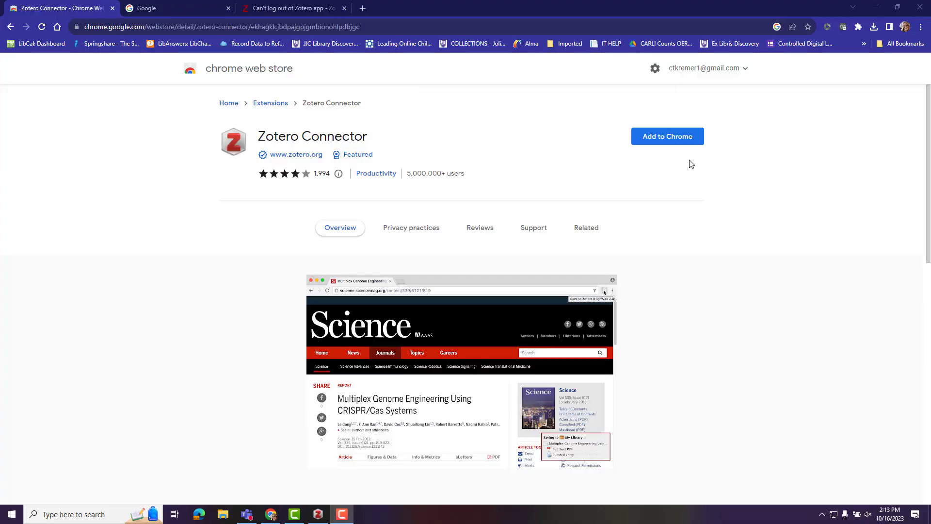
click(668, 140)
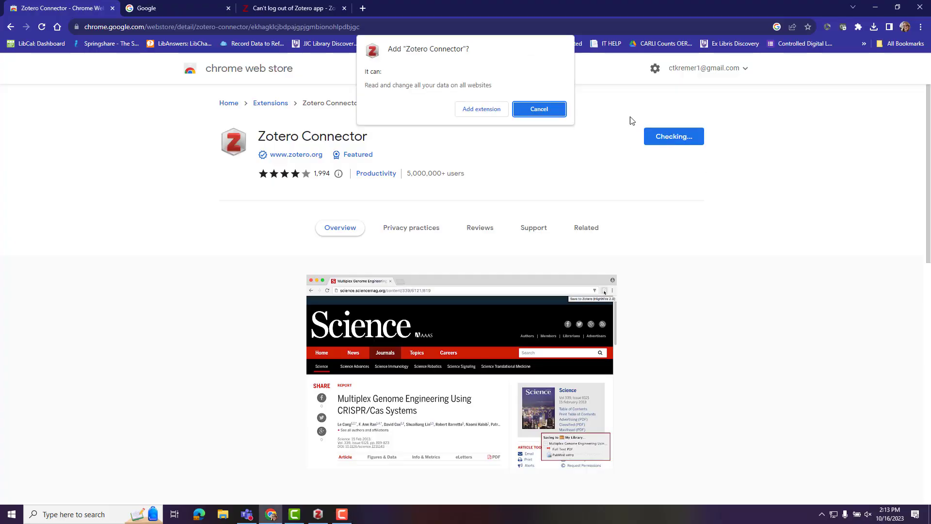
click(486, 114)
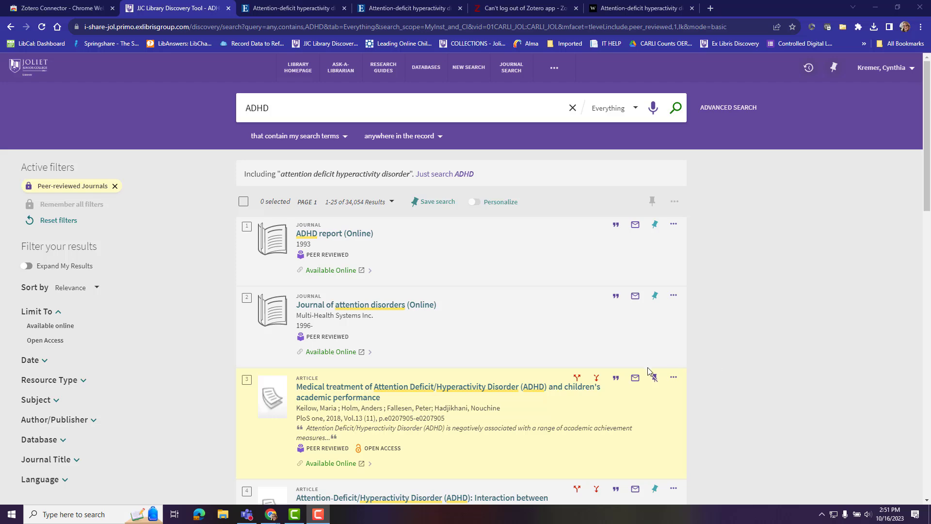
Step: Open the full text of "Medical treatment of Attention Deficit/Hyperactivity Disorder (ADHD) and children's academic performance" through EBSCOhost Academic Search Complete
click(514, 388)
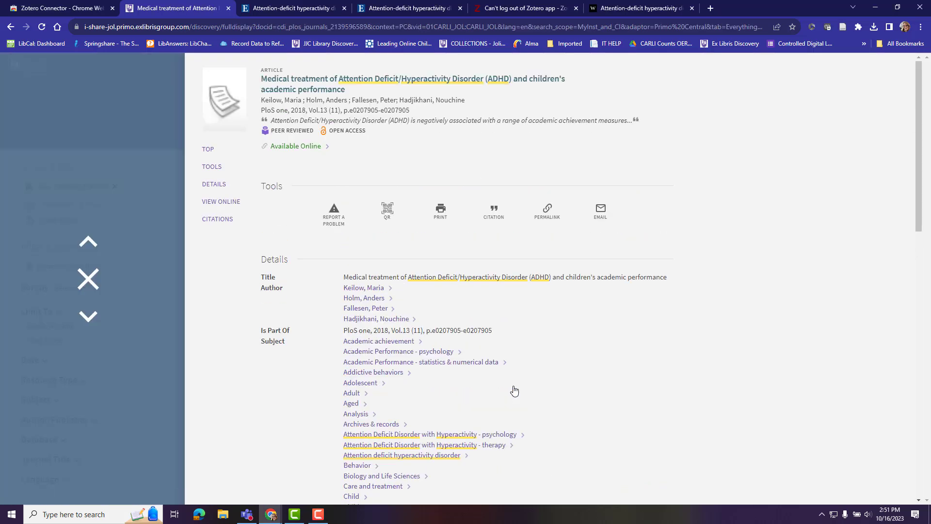
scroll(490, 324, down, 14)
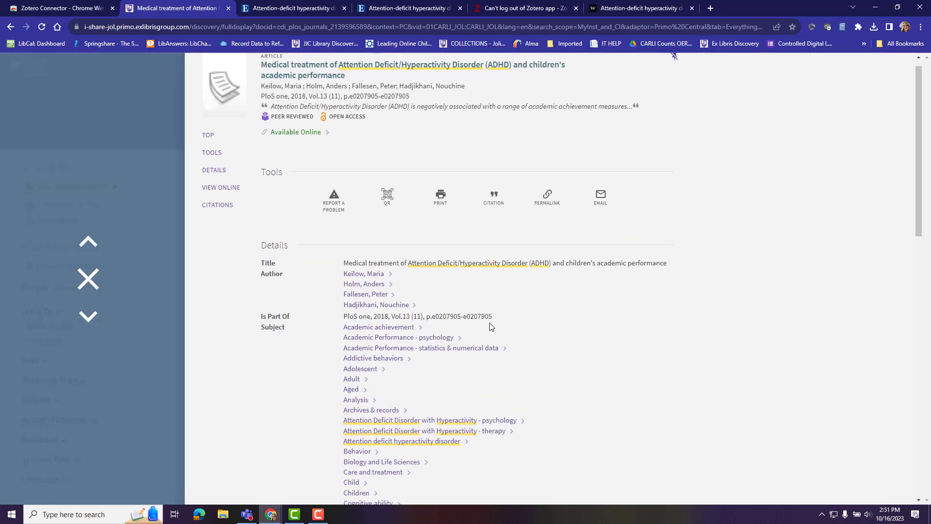
scroll(494, 328, down, 3)
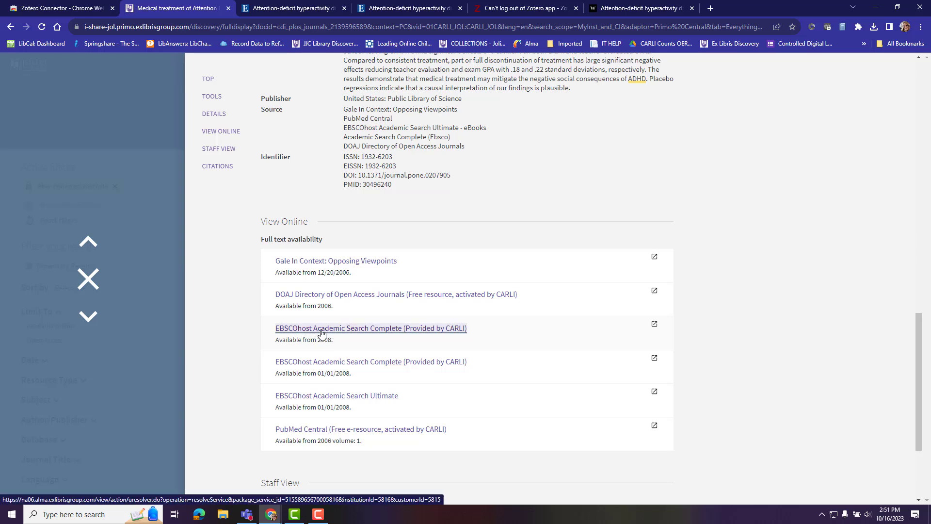
click(339, 336)
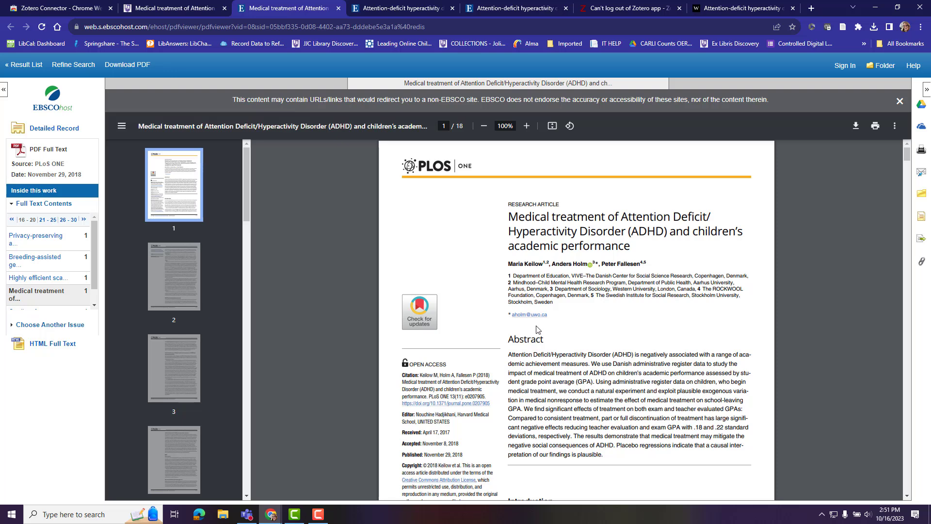
Step: Save the open EBSCOhost article to the ADHD collection with the Zotero Connector and select its entry in the Zotero app
click(842, 29)
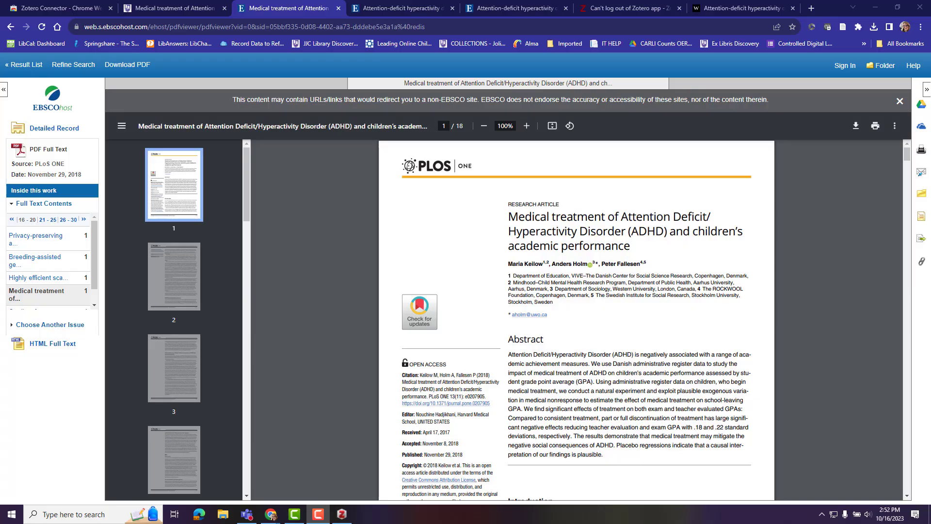
click(843, 32)
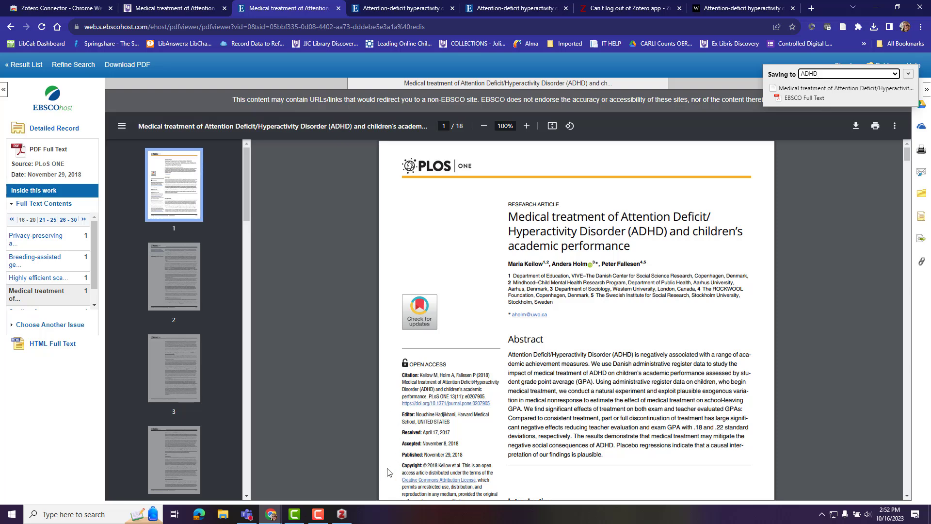
click(350, 518)
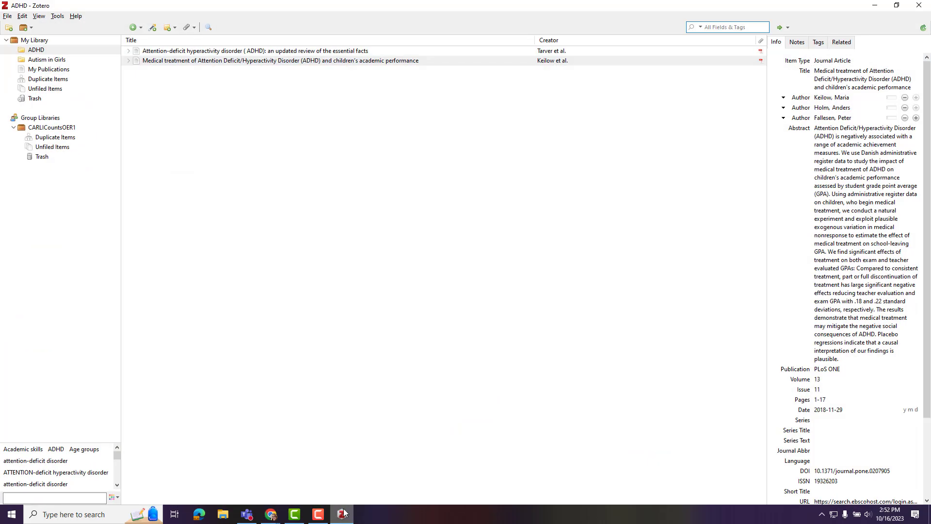
click(157, 63)
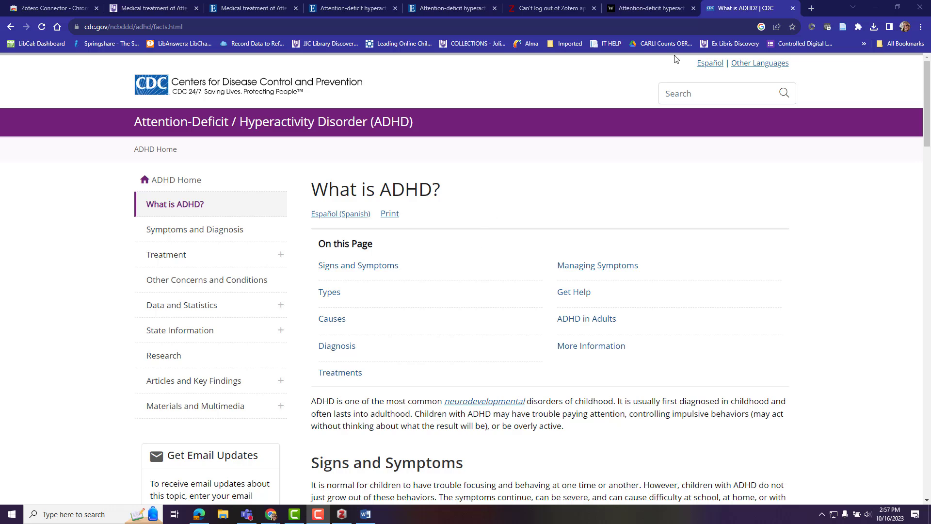
Step: Save the CDC web page "What is ADHD?" to the ADHD collection and switch to the Zotero app
click(844, 28)
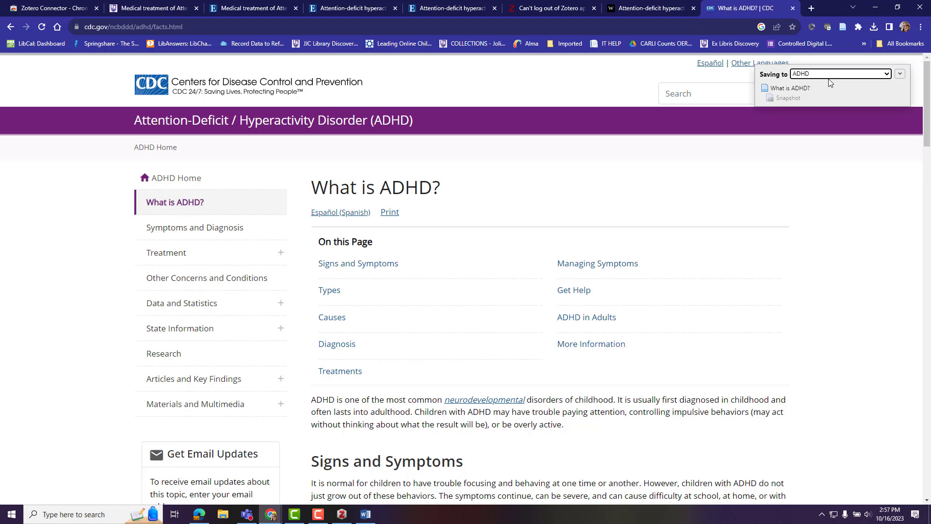
click(346, 520)
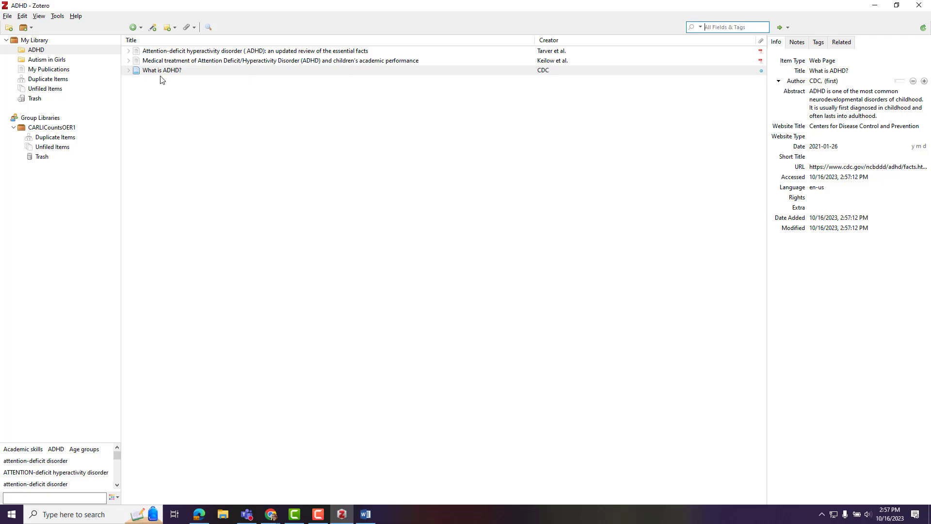
Step: Create an American Psychological Association (APA) 7th edition bibliography from the "What is ADHD?" item and save it as an RTF file named ADHD
right_click(176, 73)
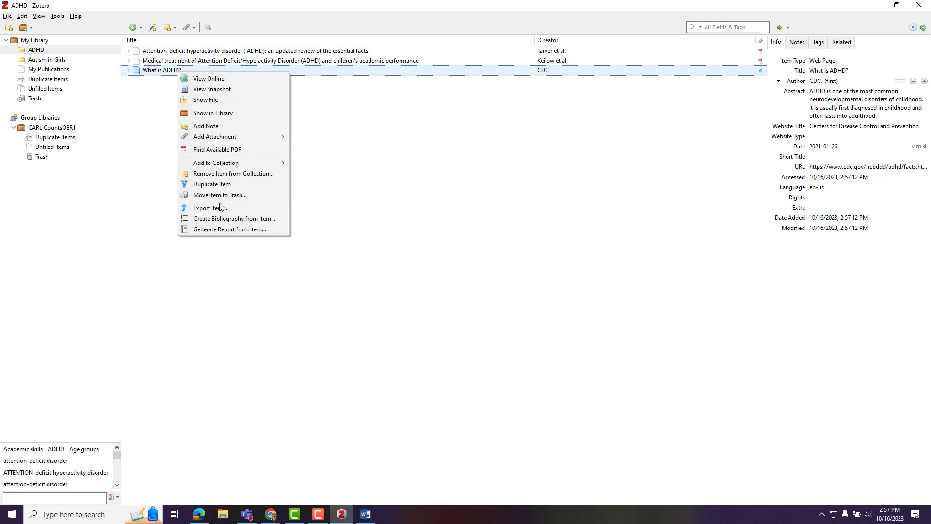
click(221, 218)
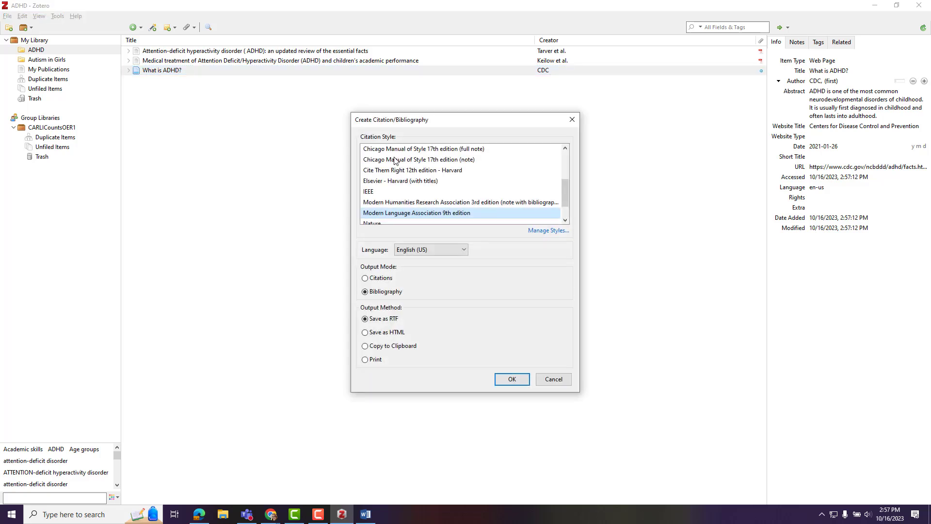
scroll(395, 161, up, 1)
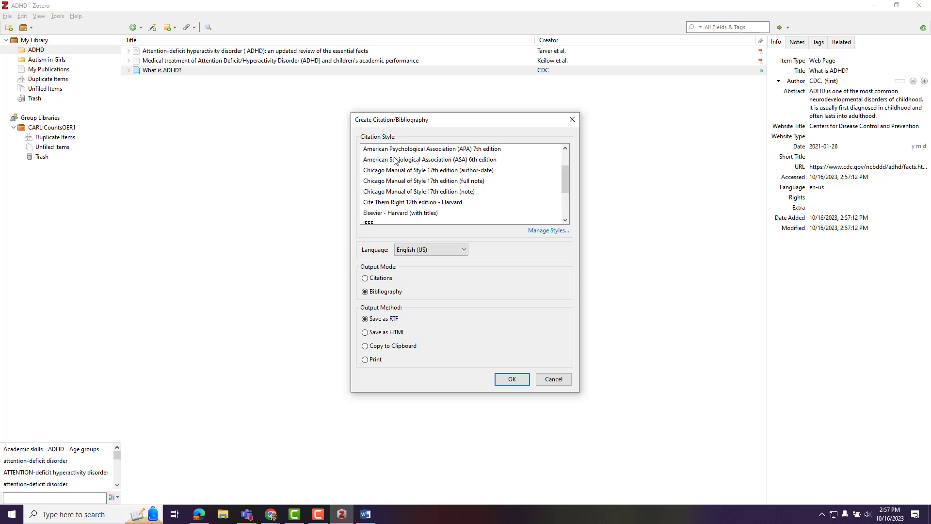
click(388, 149)
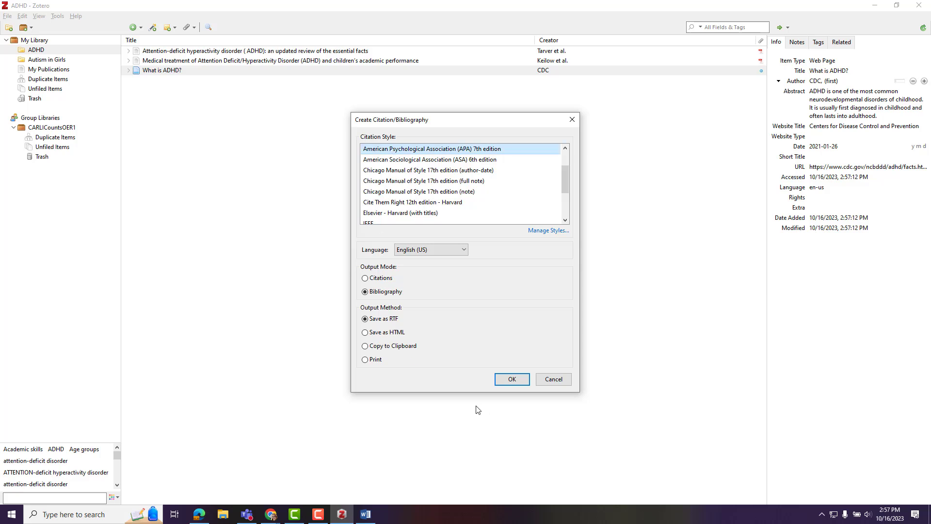
click(505, 383)
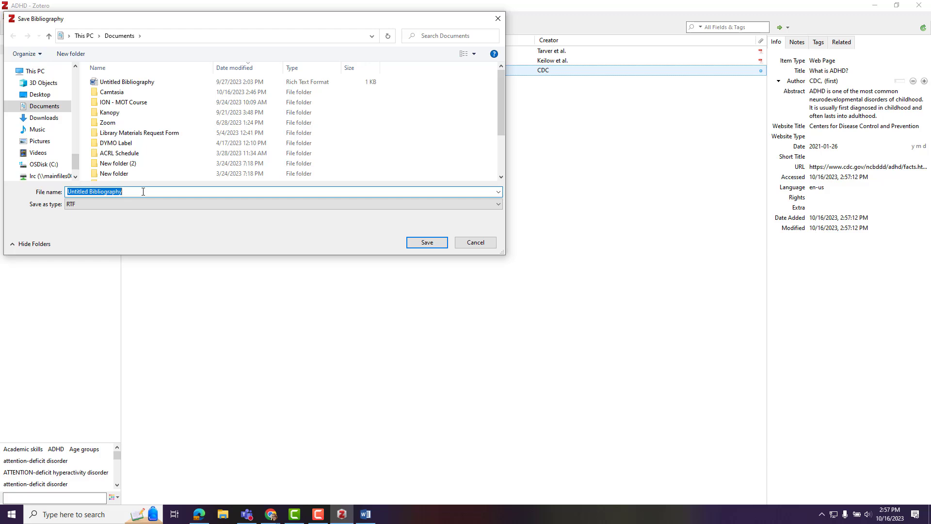
text(ADHD)
click(423, 242)
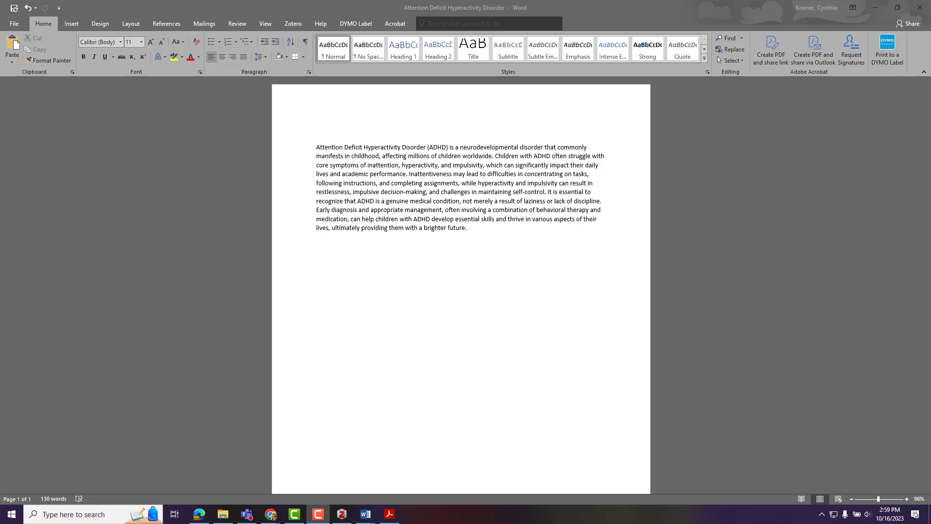
Step: In the Word document, insert a Zotero citation of "What is ADHD?" after "academic performance." using APA 7th edition style
click(408, 175)
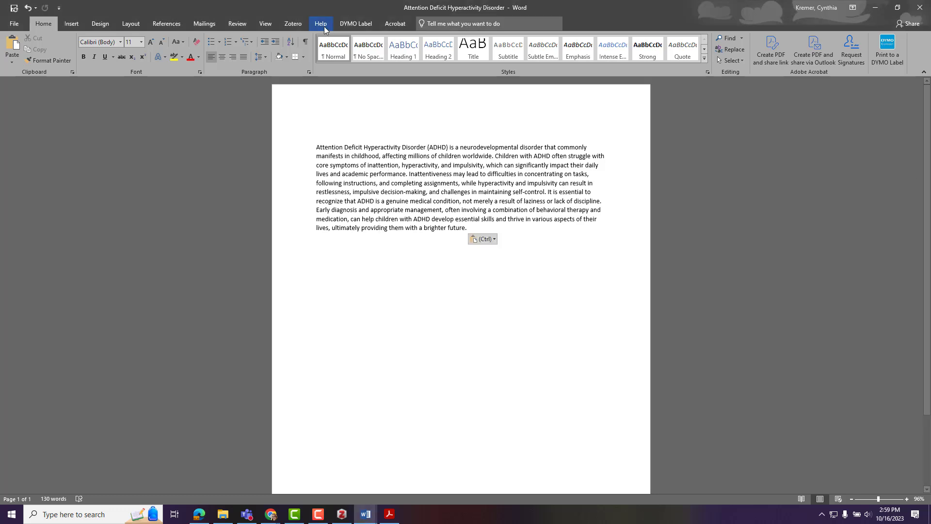
click(294, 24)
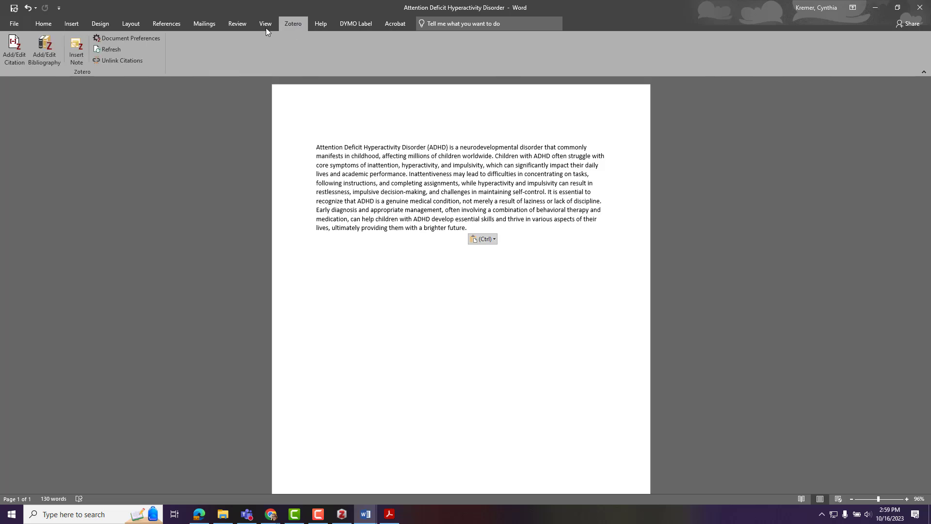
click(15, 62)
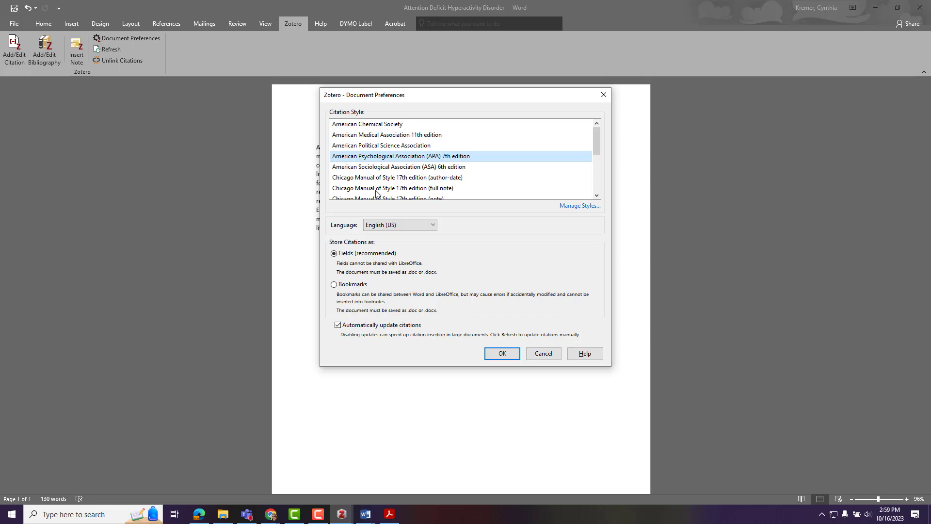
click(503, 354)
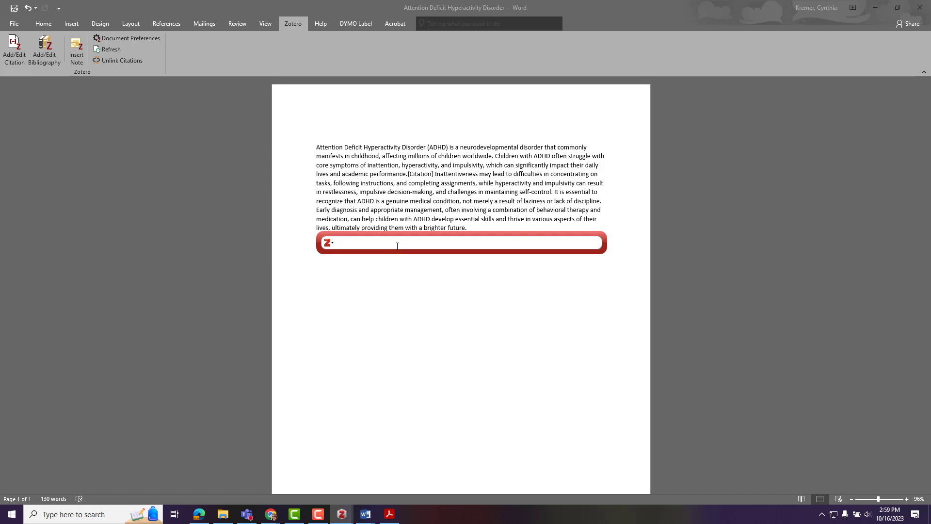
text(ADHD)
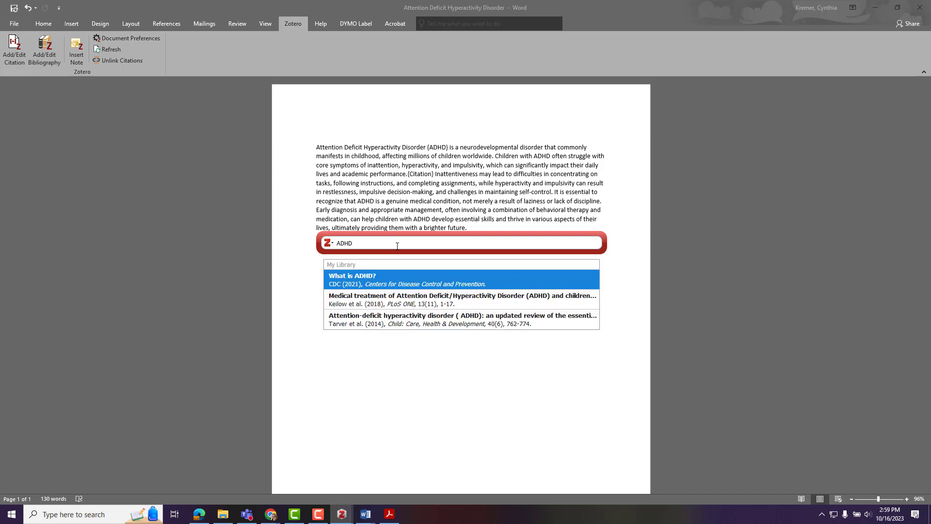
click(392, 288)
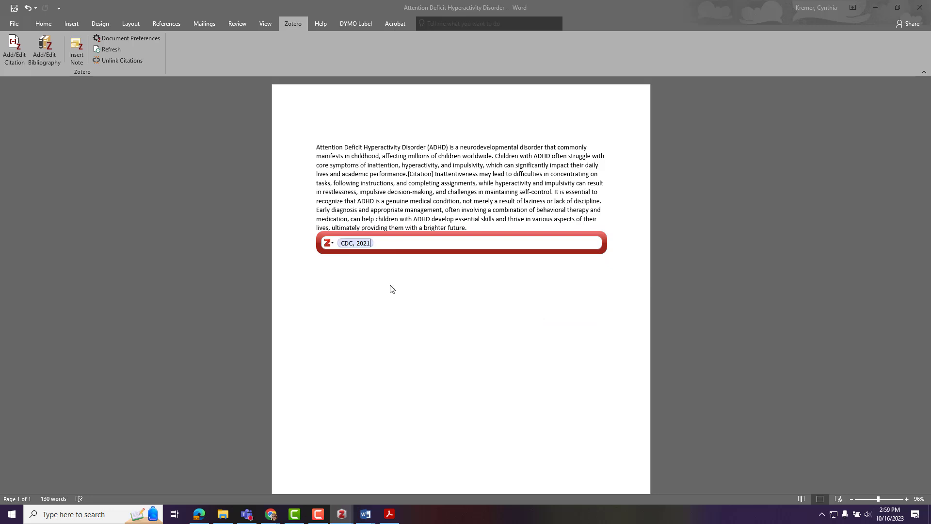
key(Return)
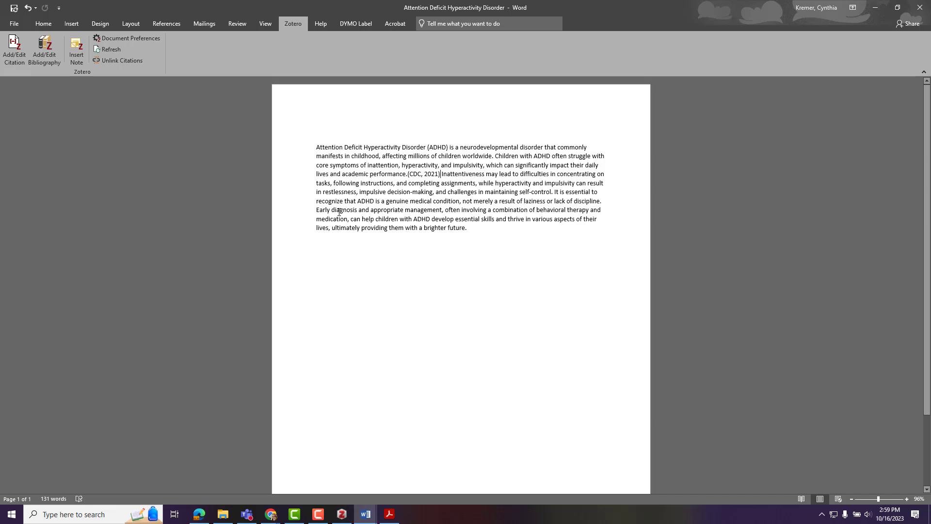
Step: Insert a Zotero citation of "Medical treatment of Attention Deficit/Hyperactivity Disorder (ADHD)" after the sentence ending in "lack of discipline."
click(607, 201)
click(19, 57)
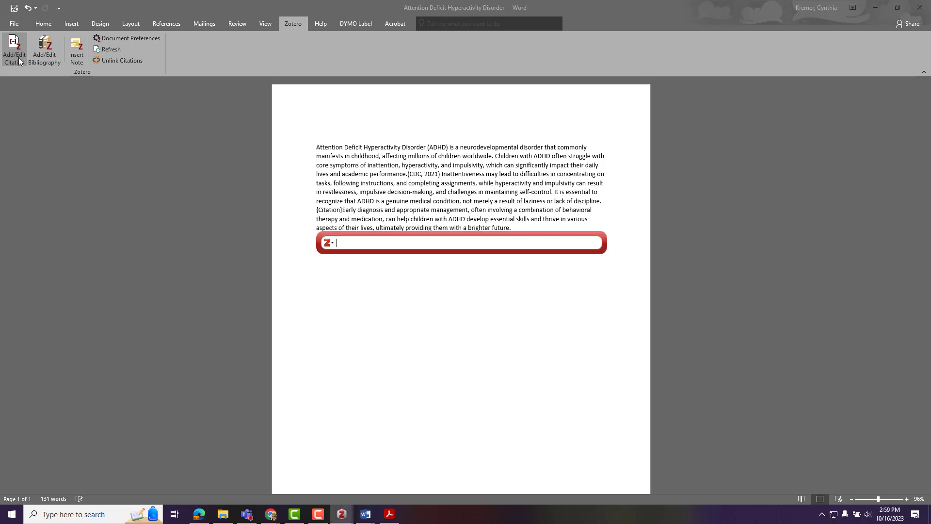
text(ADHA)
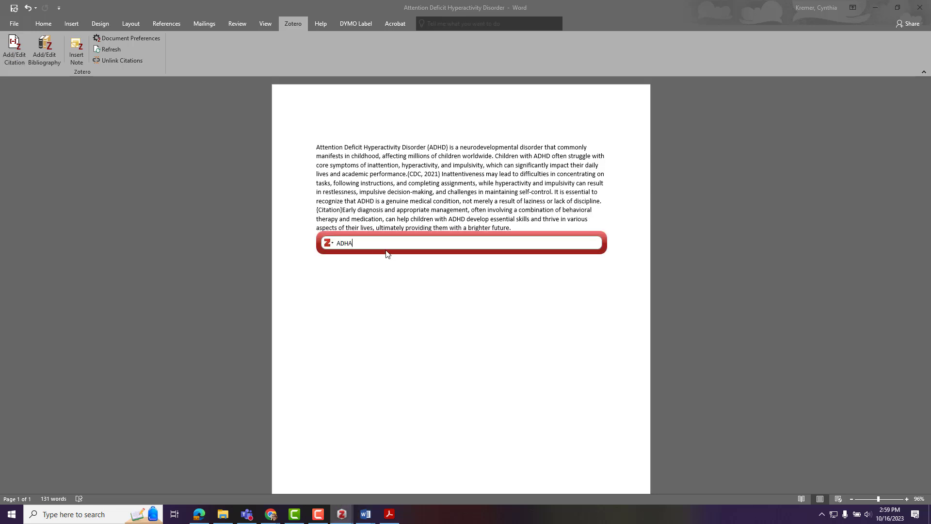
key(BackSpace)
text(D)
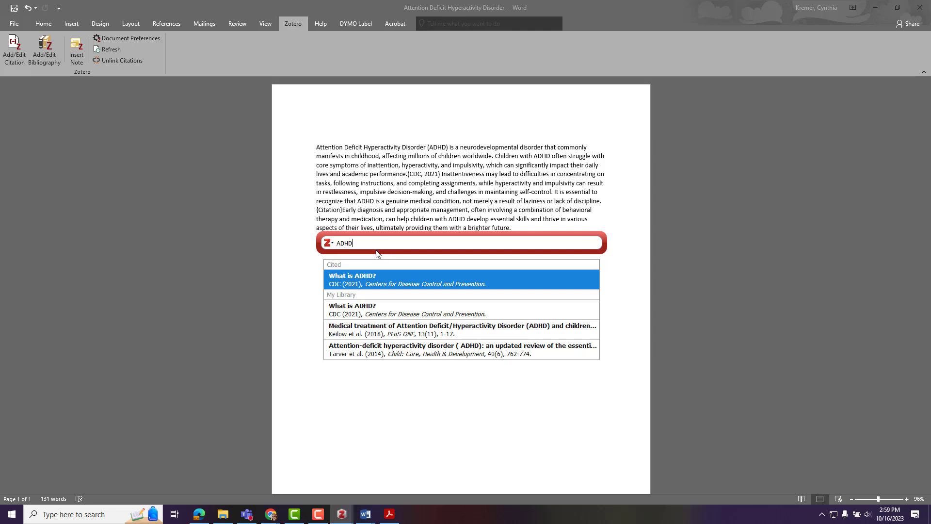
click(376, 333)
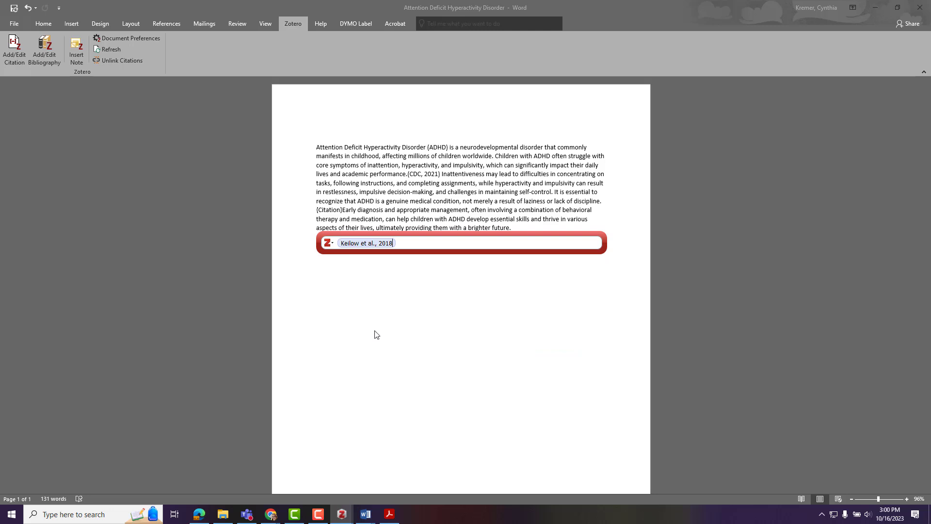
key(Return)
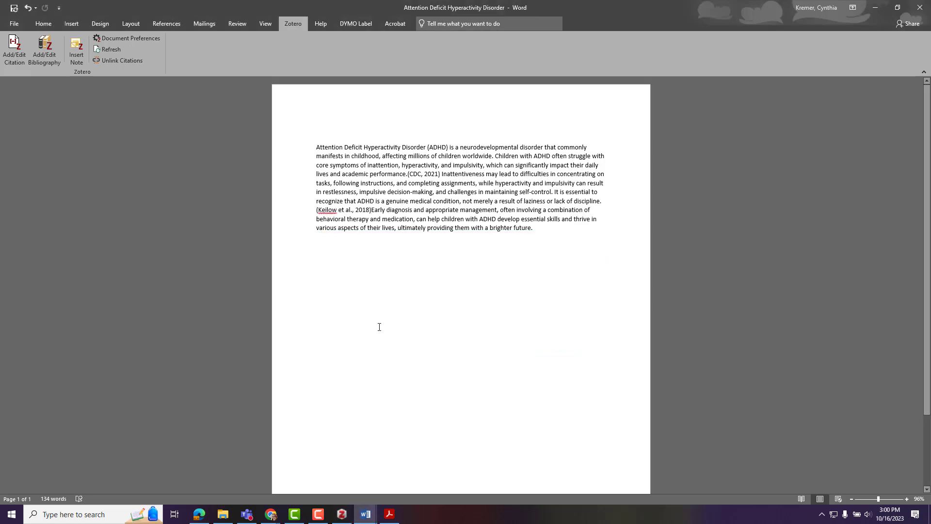
Step: Insert a Zotero citation of "Attention-deficit hyperactivity disorder (ADHD): an updated review" before the period after "brighter future"
click(533, 234)
click(16, 61)
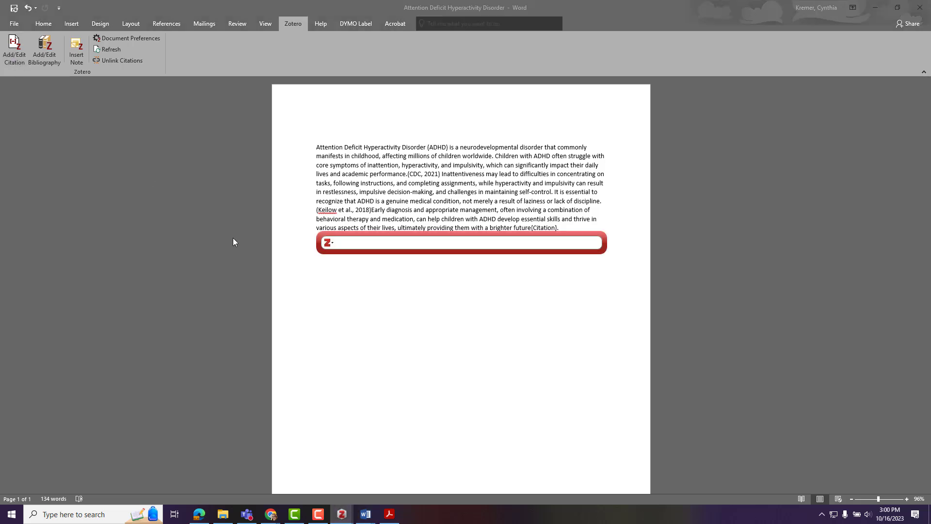
text(ADHD)
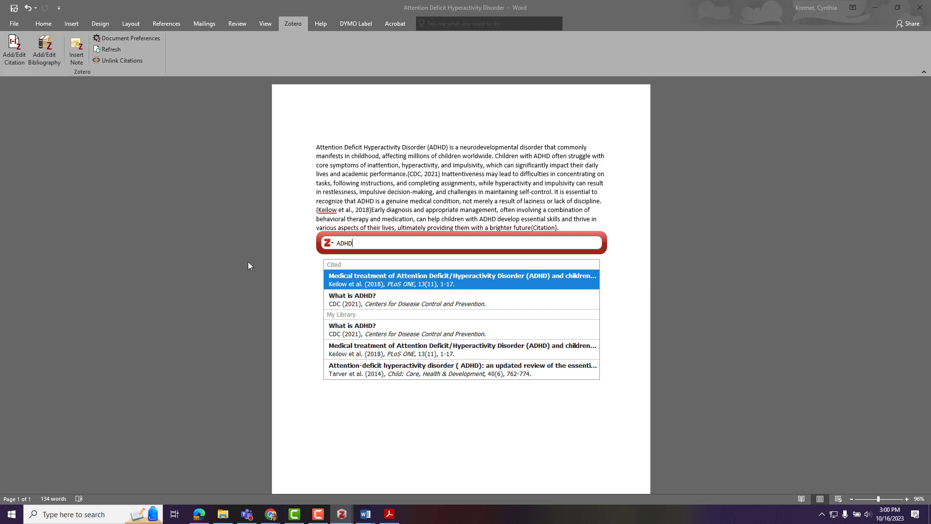
click(370, 374)
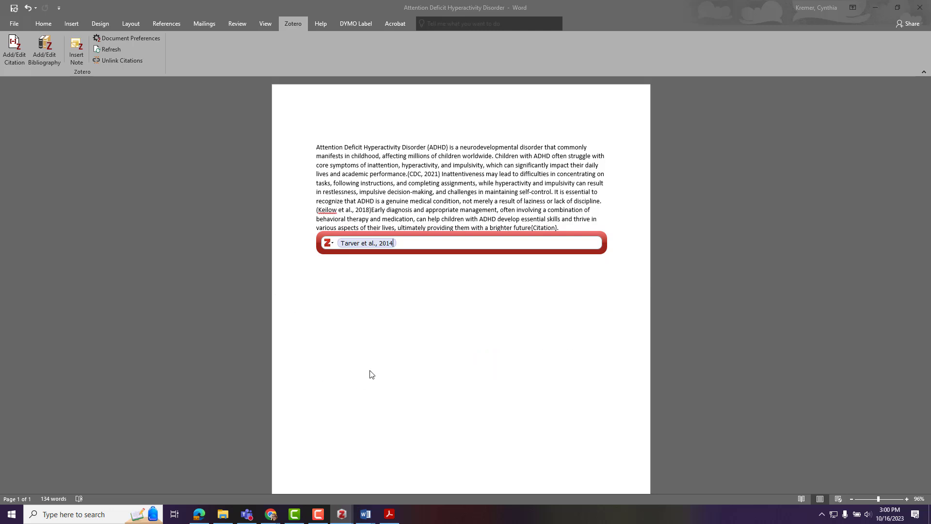
key(Return)
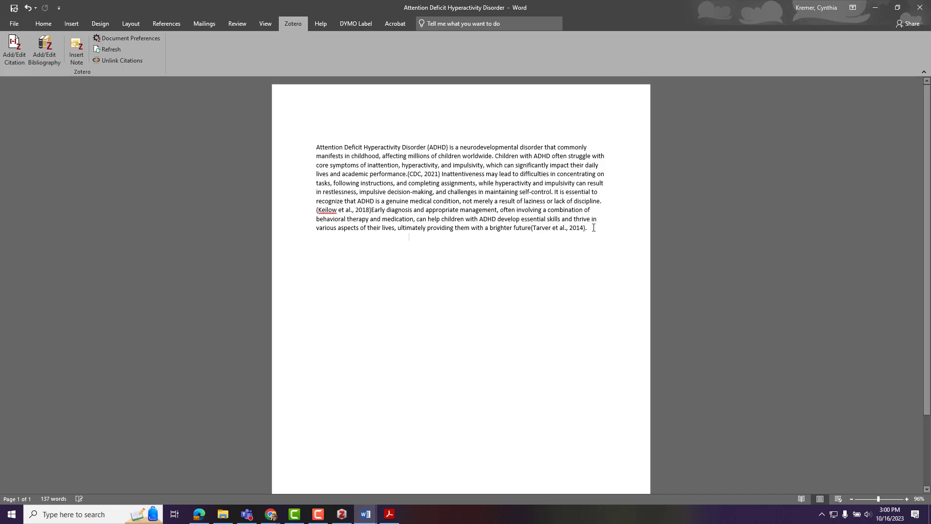
Step: Add blank lines below the paragraph and insert the Zotero bibliography of the cited sources there
key(Return)
key(Return)
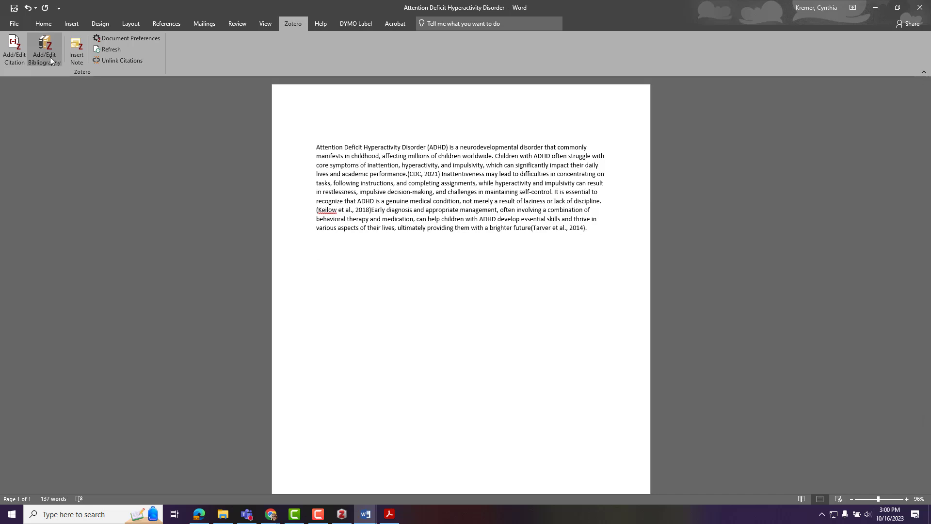
click(45, 60)
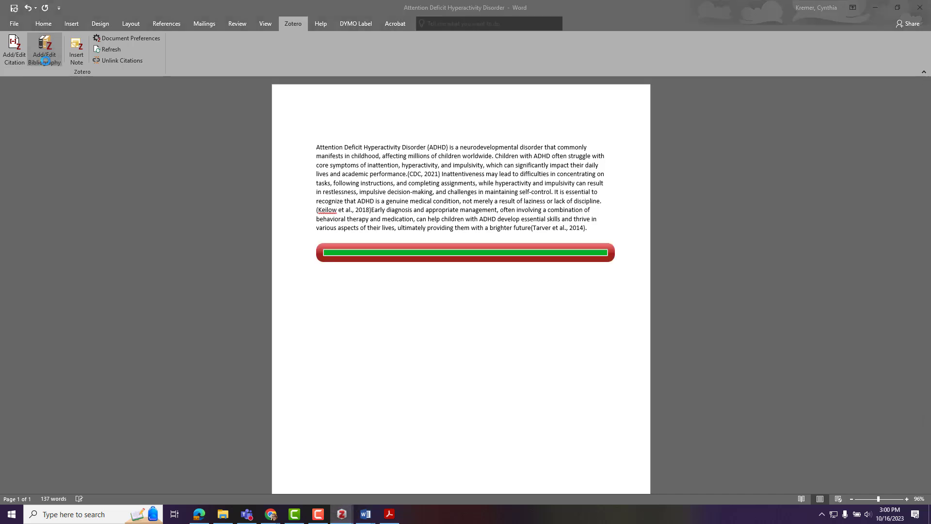